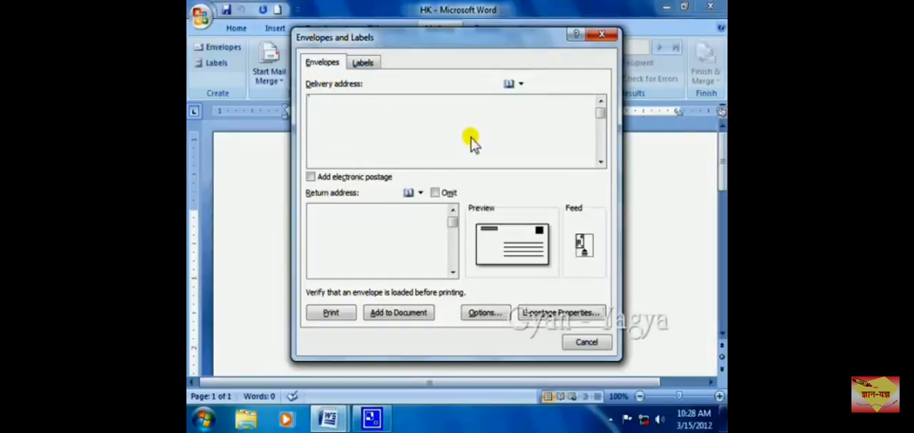
Enter the recipient's full name and city as the envelope's delivery address.
key("Return")
type("1")
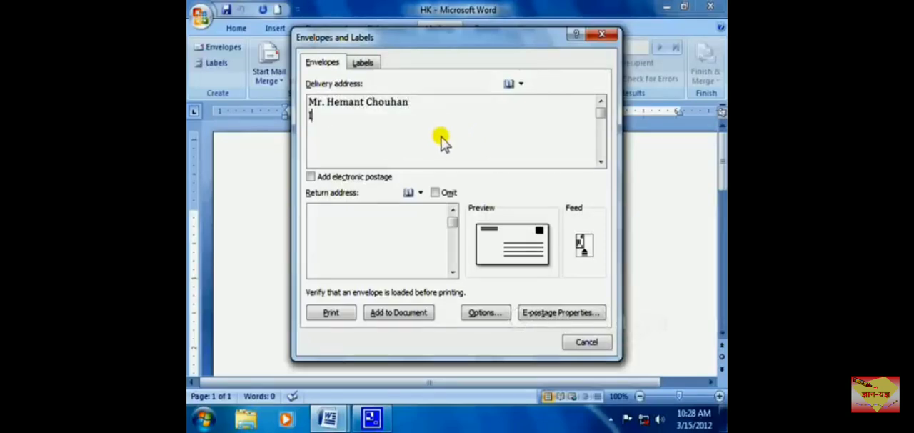
key("BackSpace")
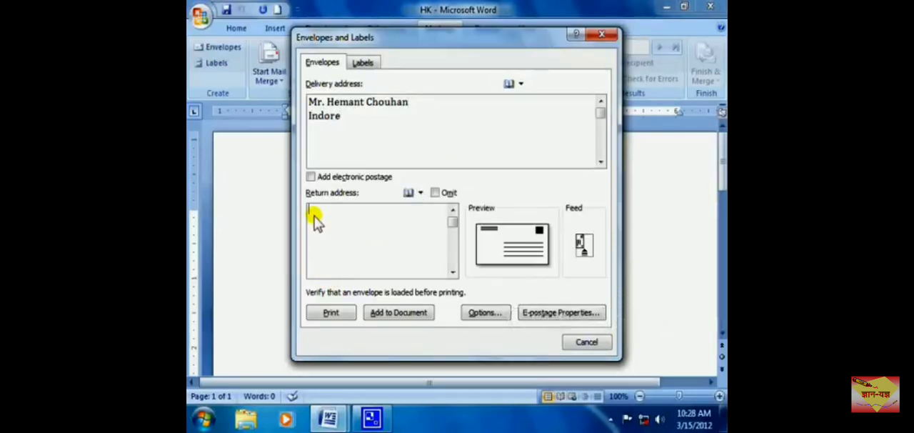
Enter Gyan Yagya and its city on separate lines as the envelope's return address.
type("Gyan ")
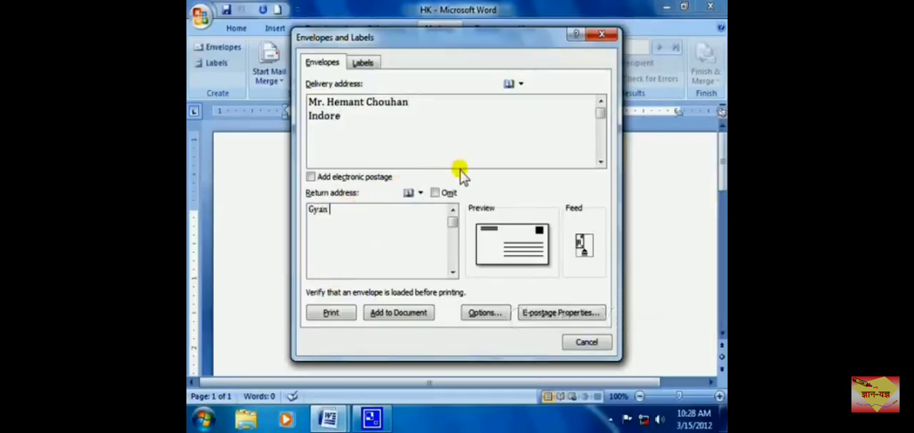
type("Yagya ")
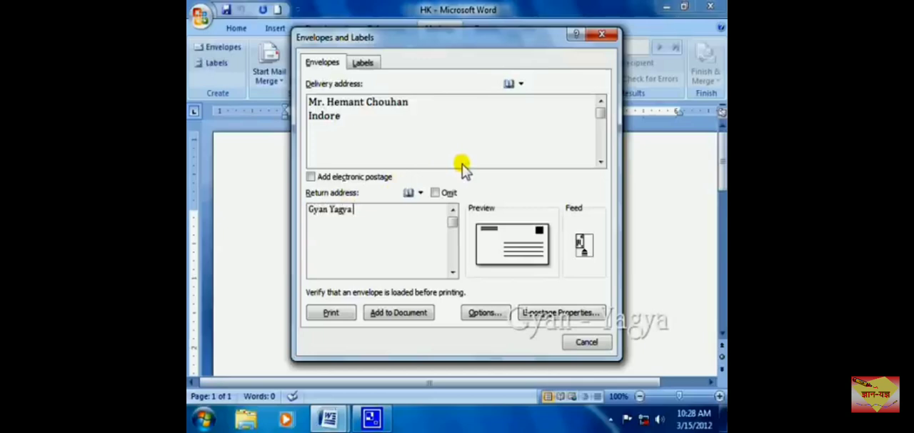
type("Indore")
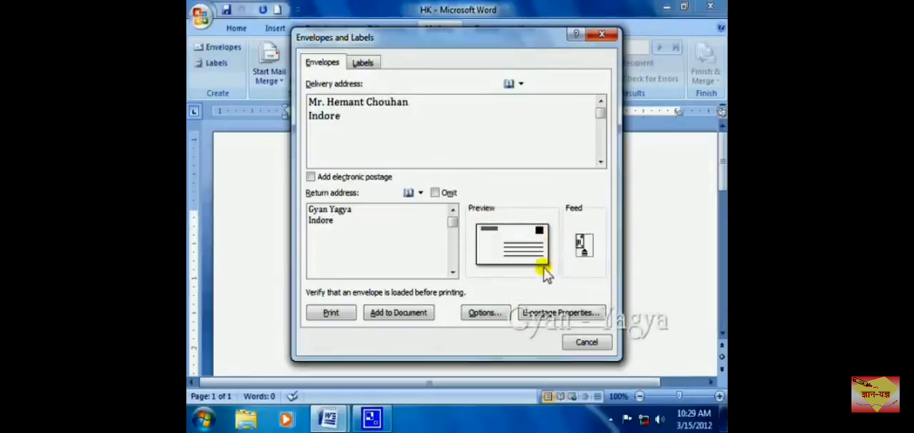
Try Size 9 and Size 10 for the envelope, and return to Size 6 3/4 (3 5/8 x 6 1/2 in).
left_click(485, 313)
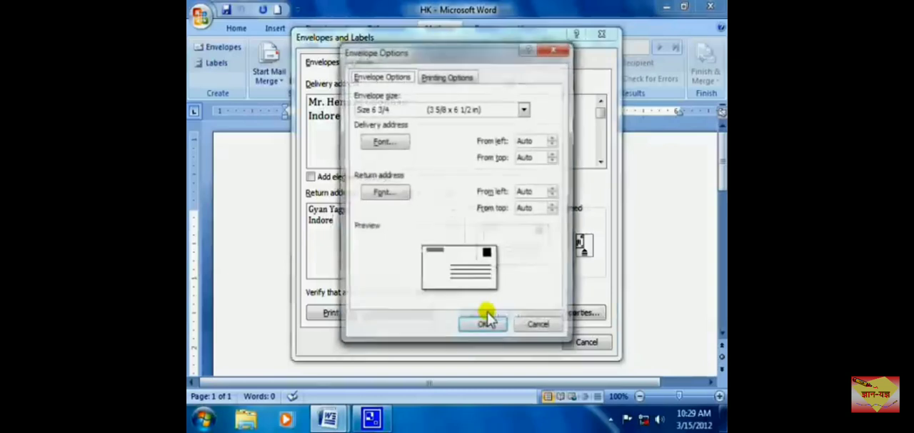
left_click(525, 111)
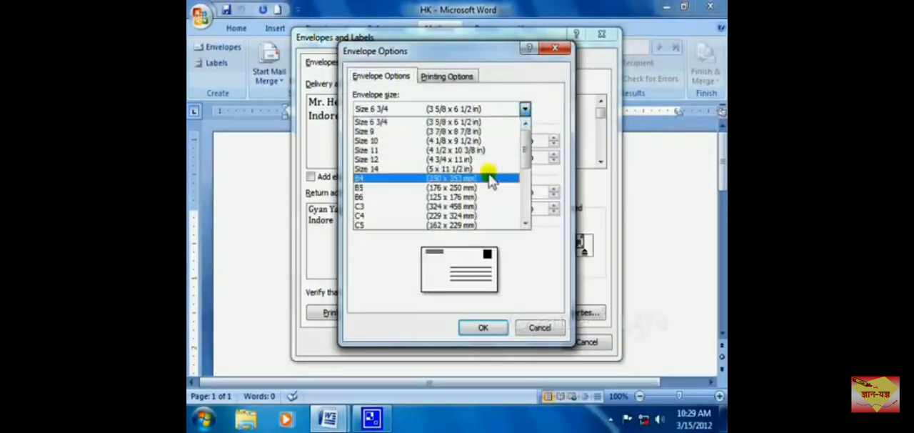
left_click(475, 133)
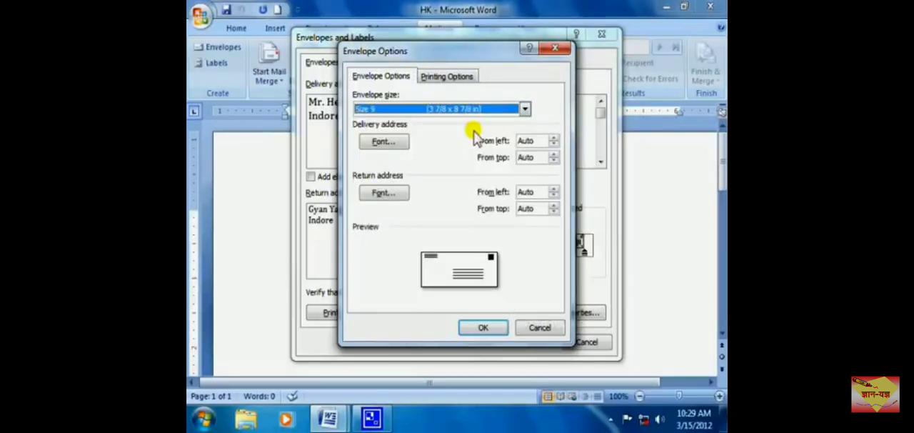
left_click(446, 108)
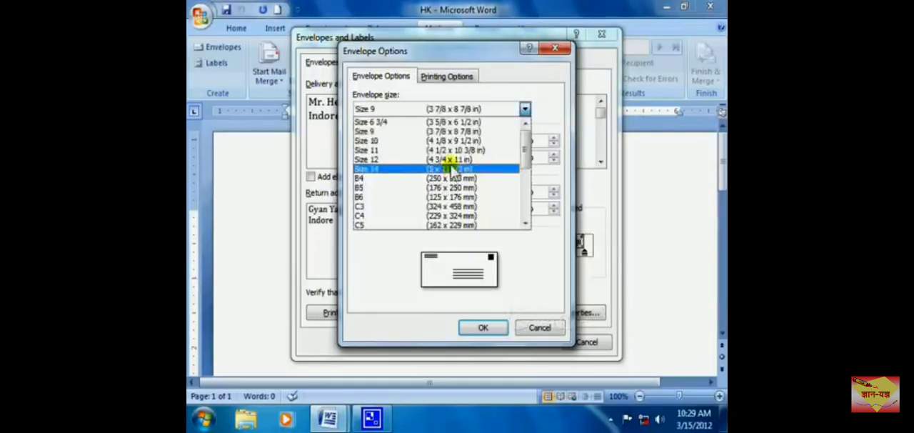
left_click(458, 141)
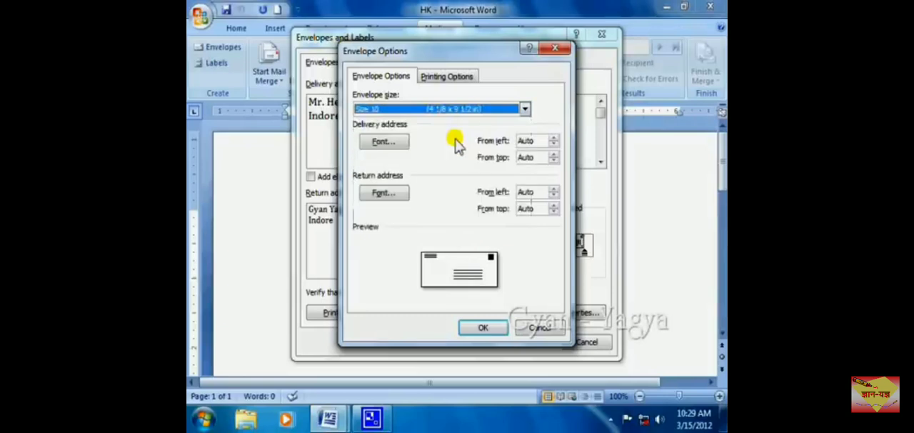
left_click(525, 112)
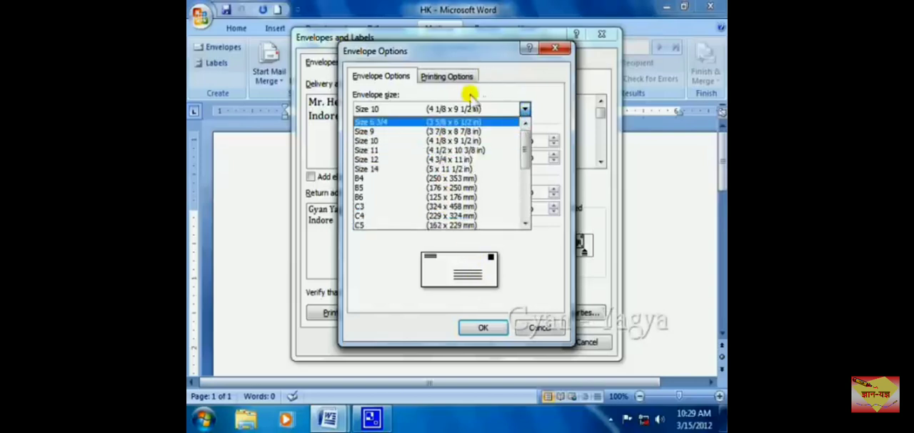
left_click(458, 125)
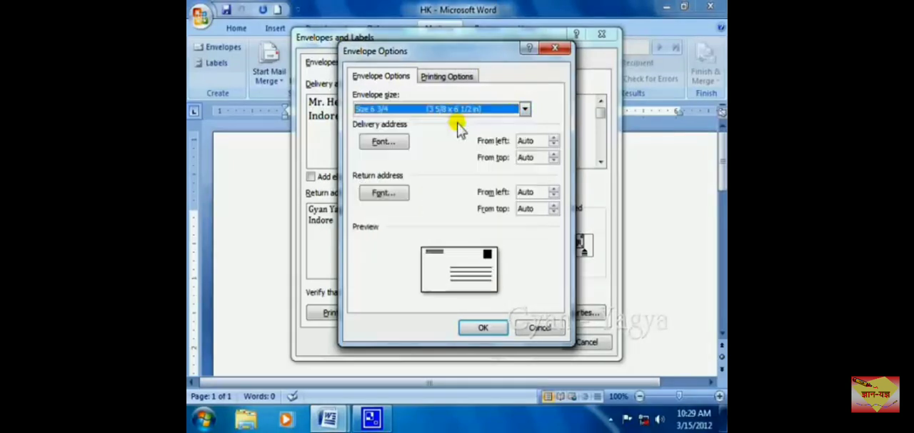
left_click(484, 328)
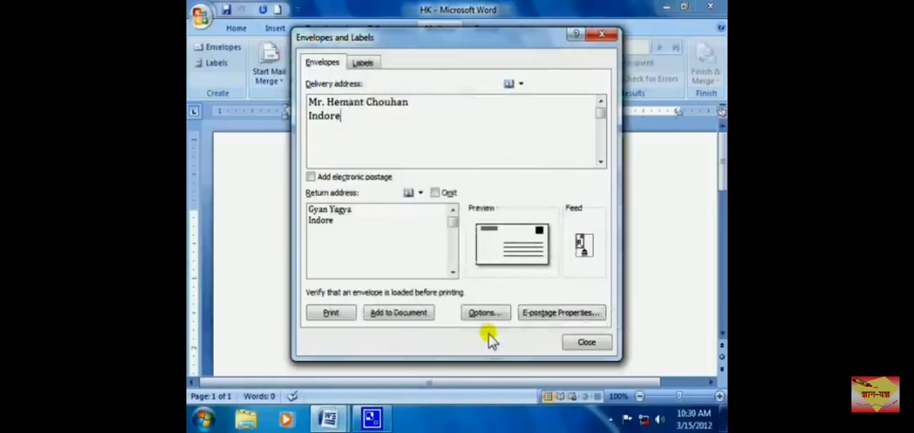
Add the envelope to the document without saving the return address as the default.
left_click(399, 320)
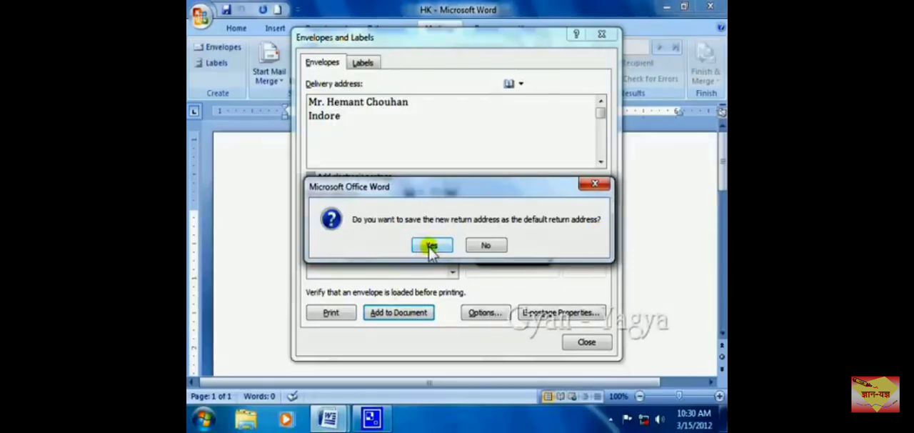
left_click(492, 247)
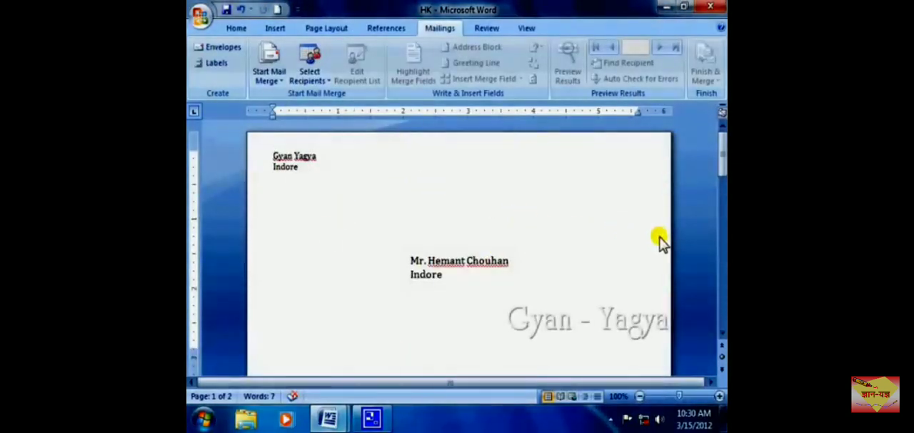
left_click_drag(723, 159, 723, 164)
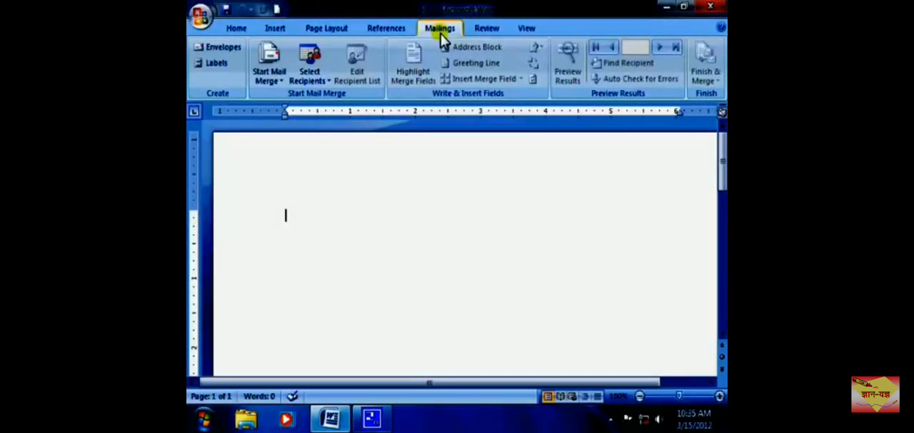
Start creating labels and enter Gyan Yagya with its street address and city as the label address.
left_click(214, 64)
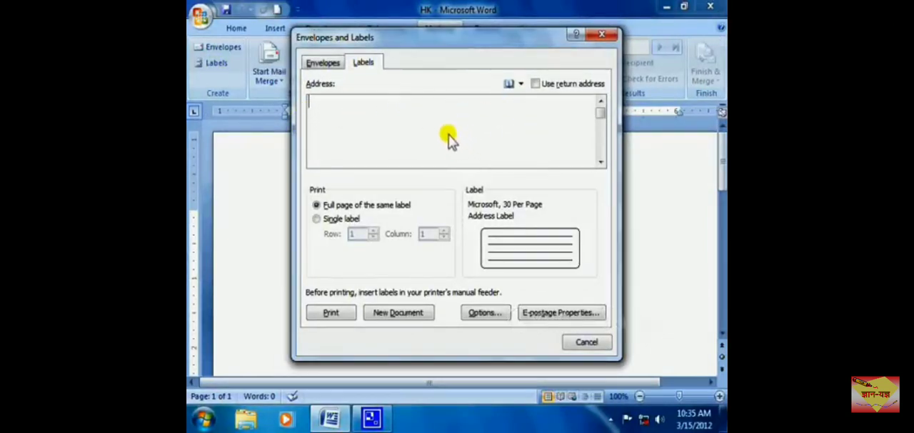
type("Gyan Yagya")
key("Return")
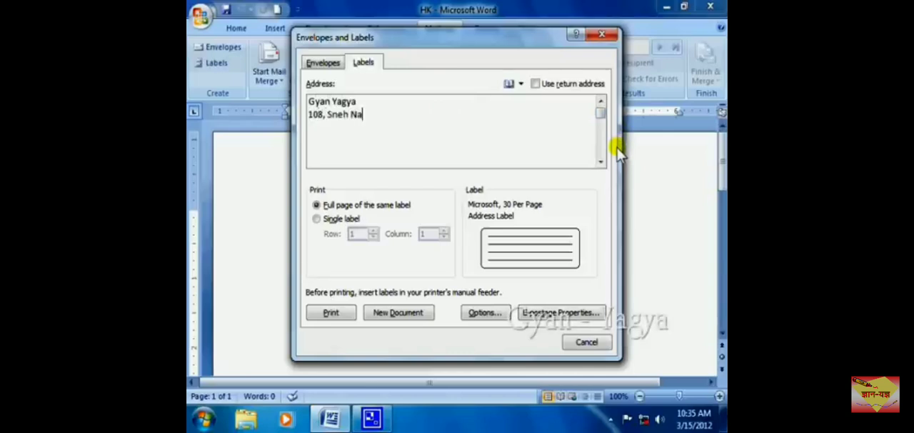
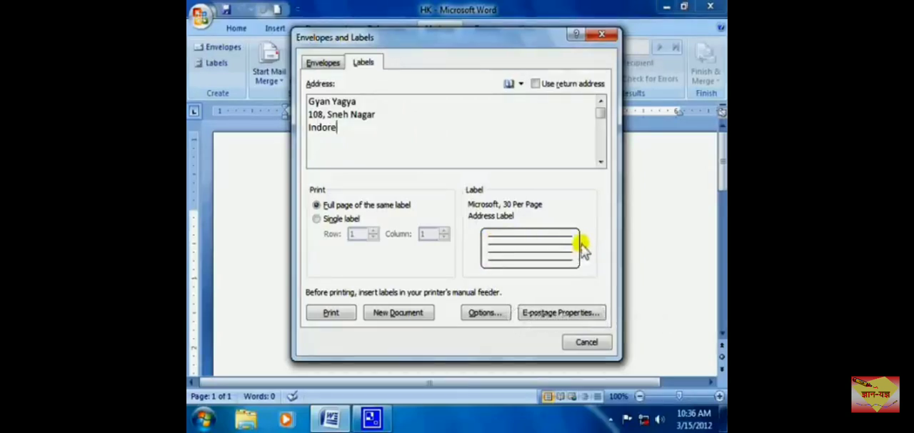
Choose the second Microsoft 30 Per Page product as the label type and generate a full page of the same label in a new document.
left_click(490, 320)
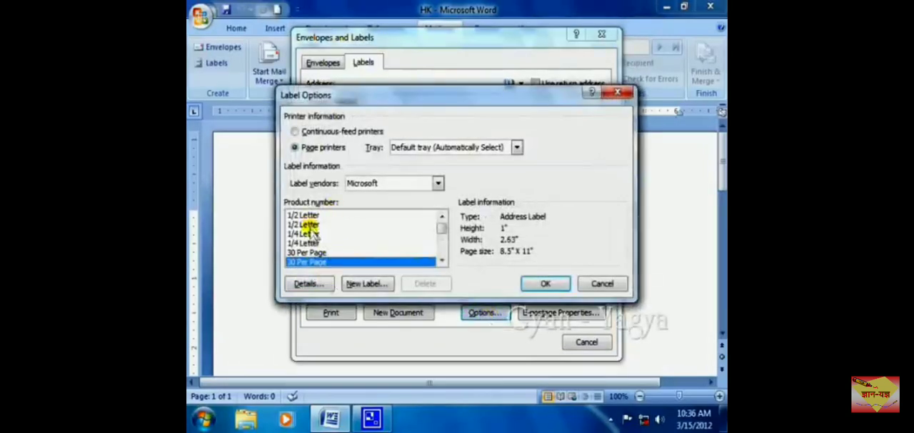
mouse_move(442, 229)
left_mouse_down()
mouse_move(440, 238)
mouse_move(442, 228)
left_mouse_up()
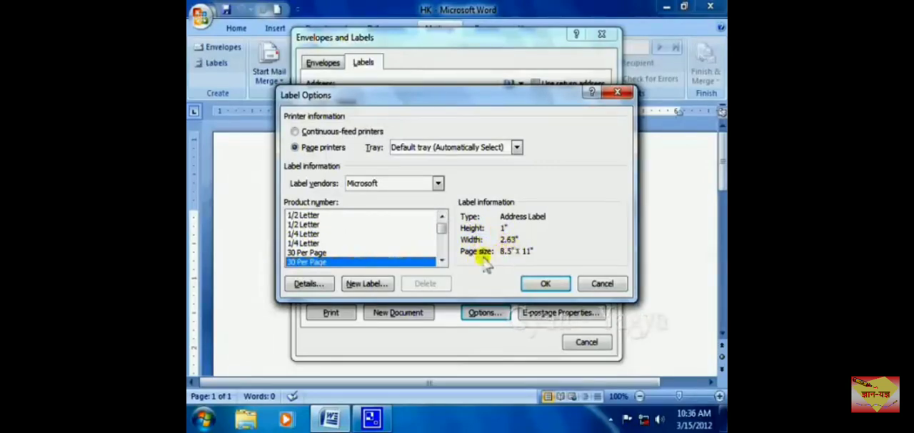
left_click(307, 234)
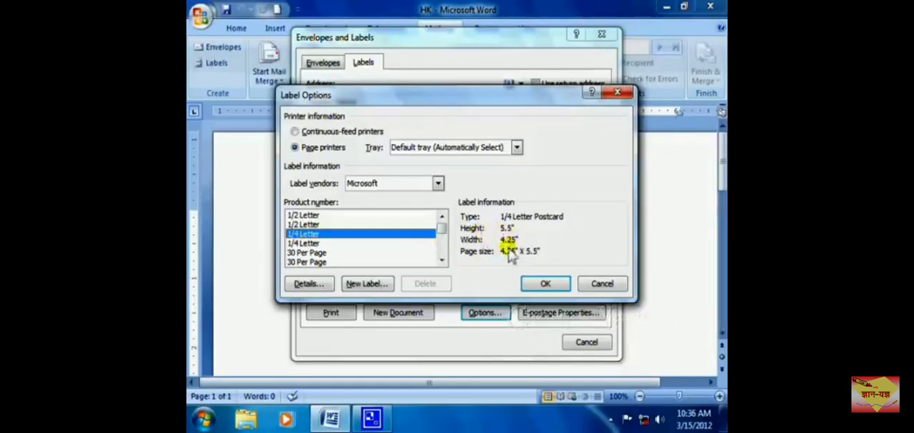
left_click(319, 262)
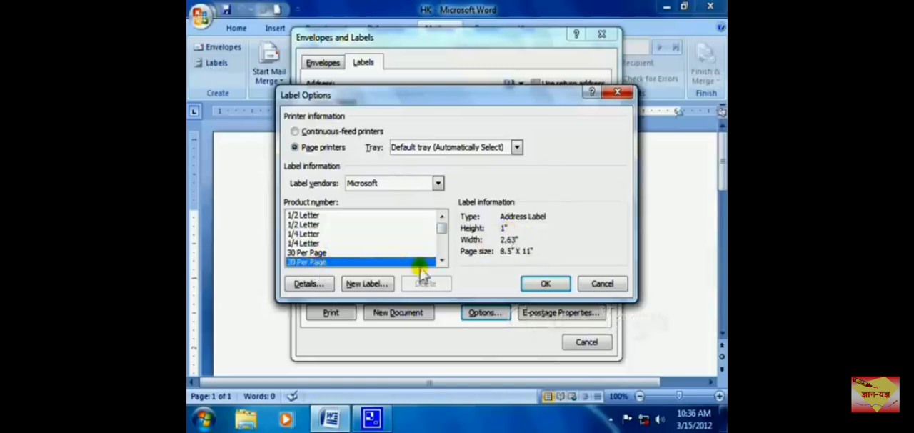
left_click(546, 284)
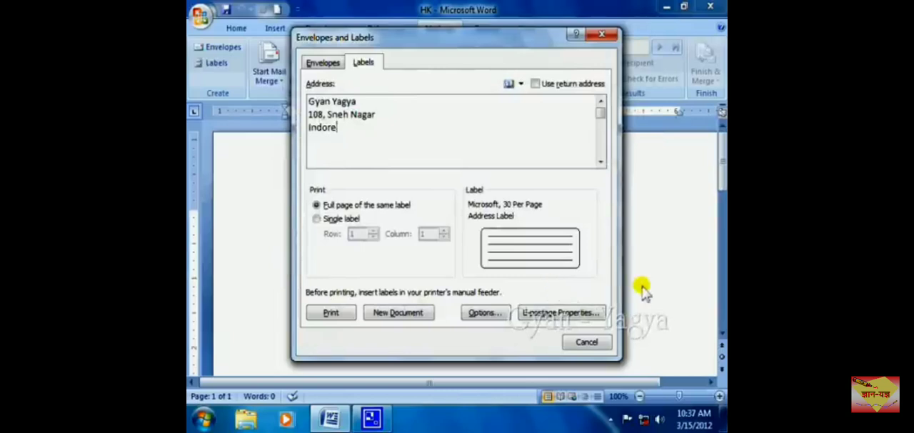
left_click(398, 314)
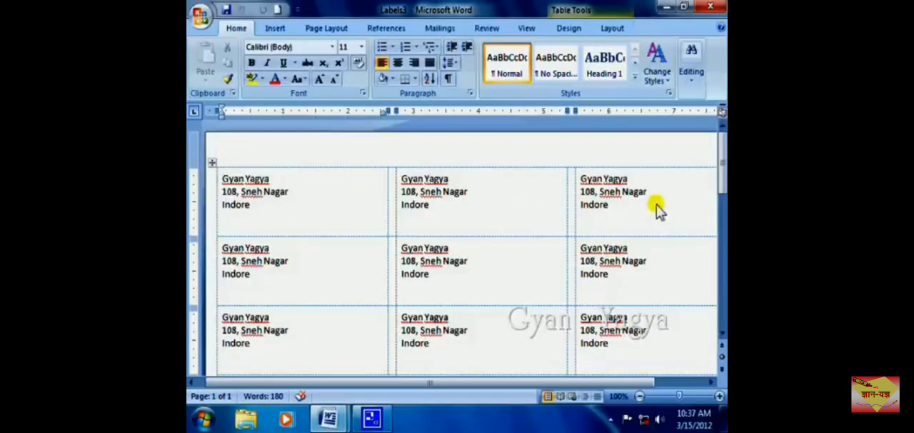
Delete the name and street lines from the middle label in the first row.
left_click_drag(402, 179, 478, 212)
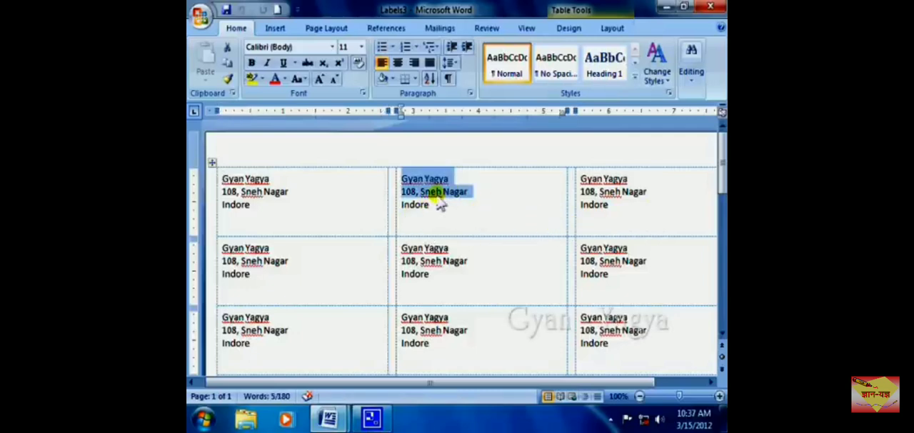
key("Delete")
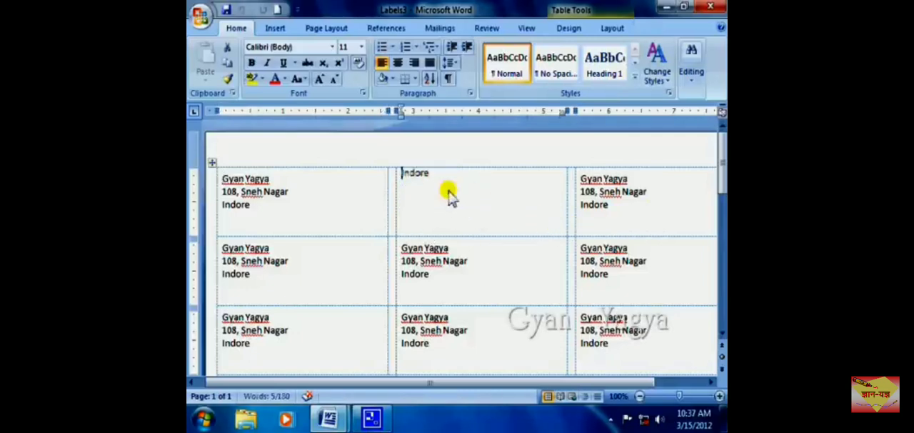